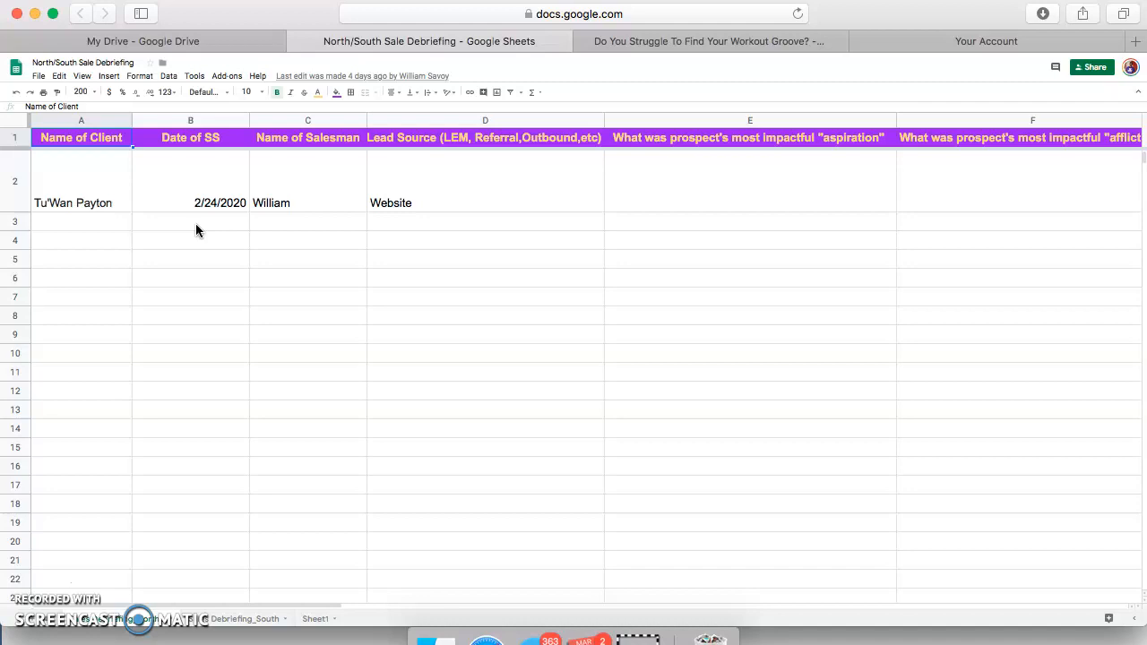
Check the existing client entry and the Debriefing_South sheet, then return to the original sheet
click(96, 183)
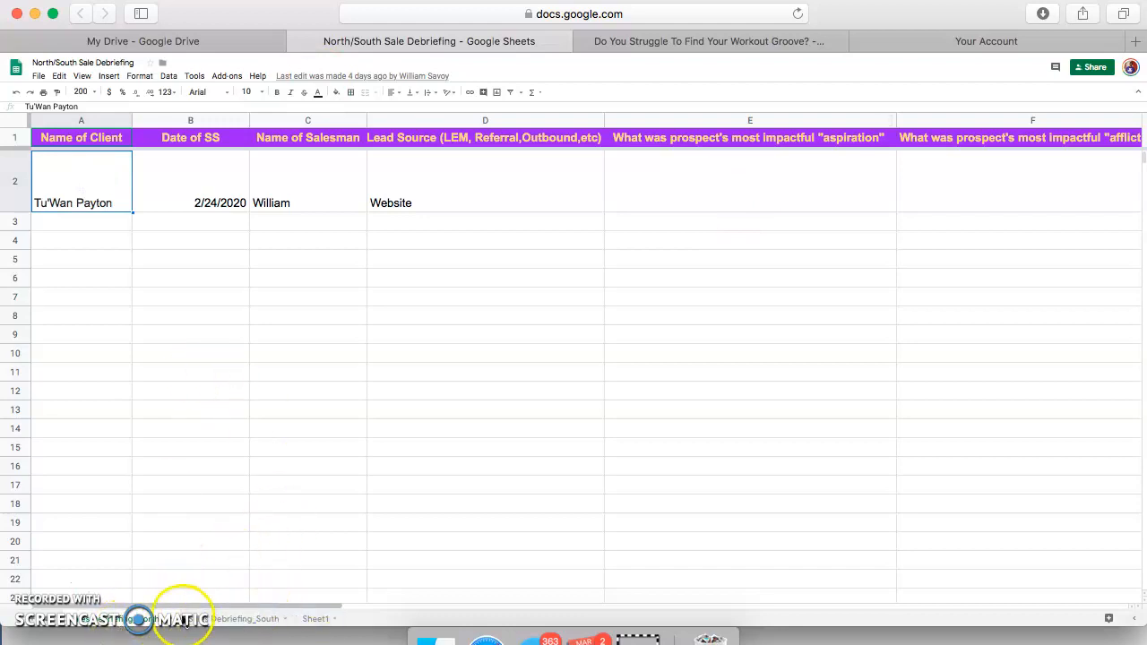
click(170, 616)
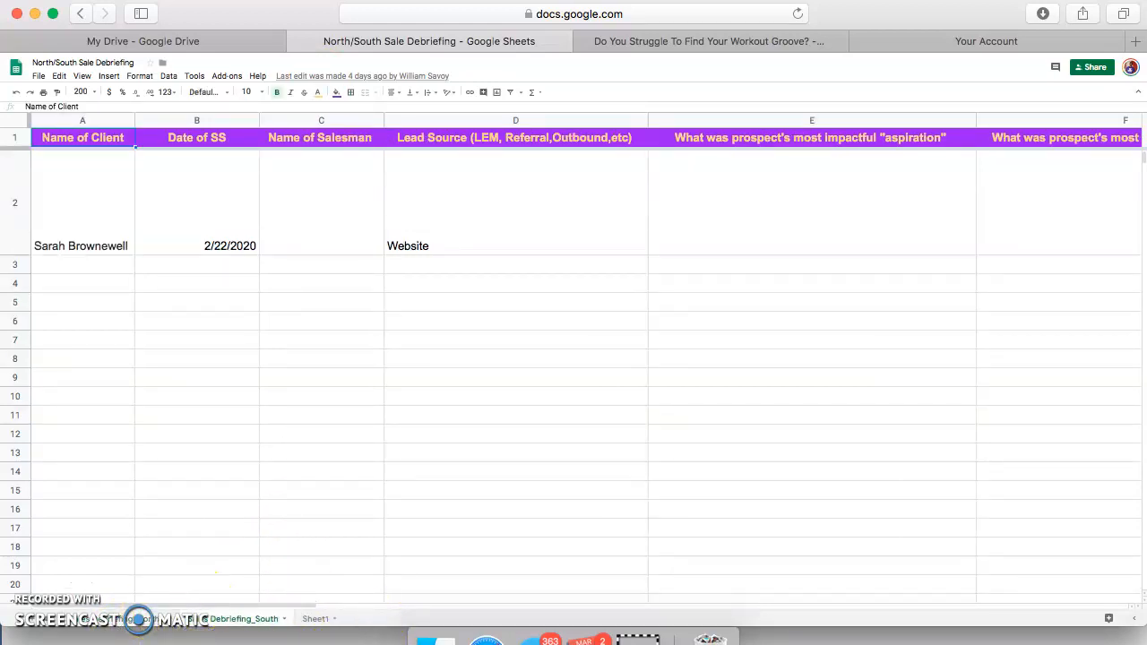
click(109, 623)
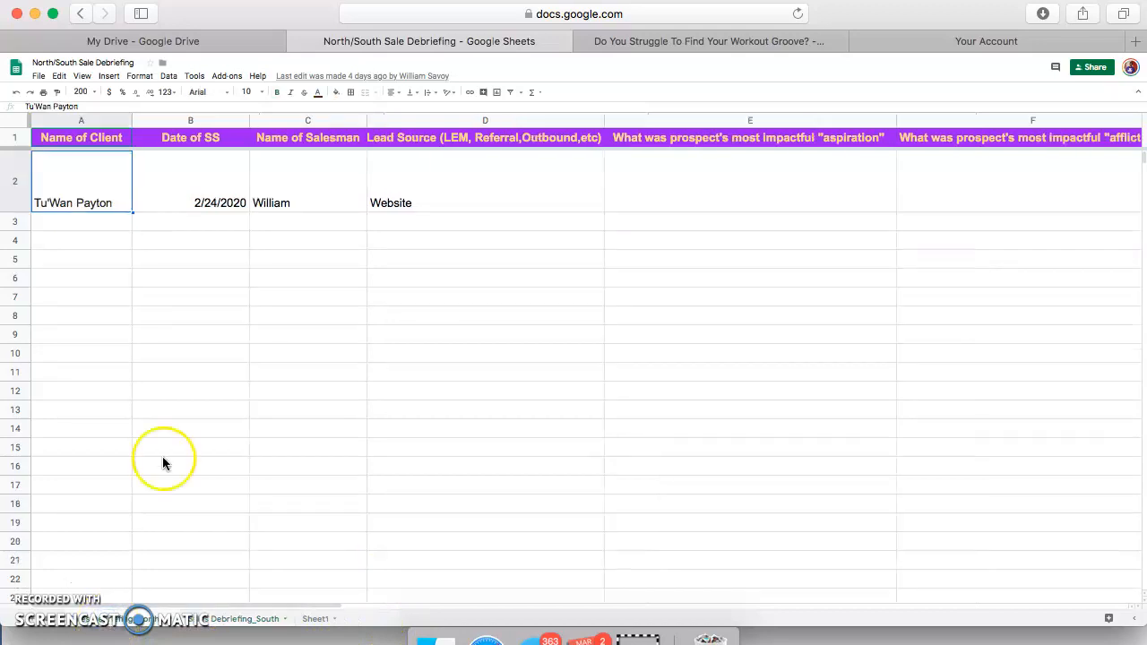
Enter the new client's full name in A3 and dismiss the protected-range warning
click(96, 226)
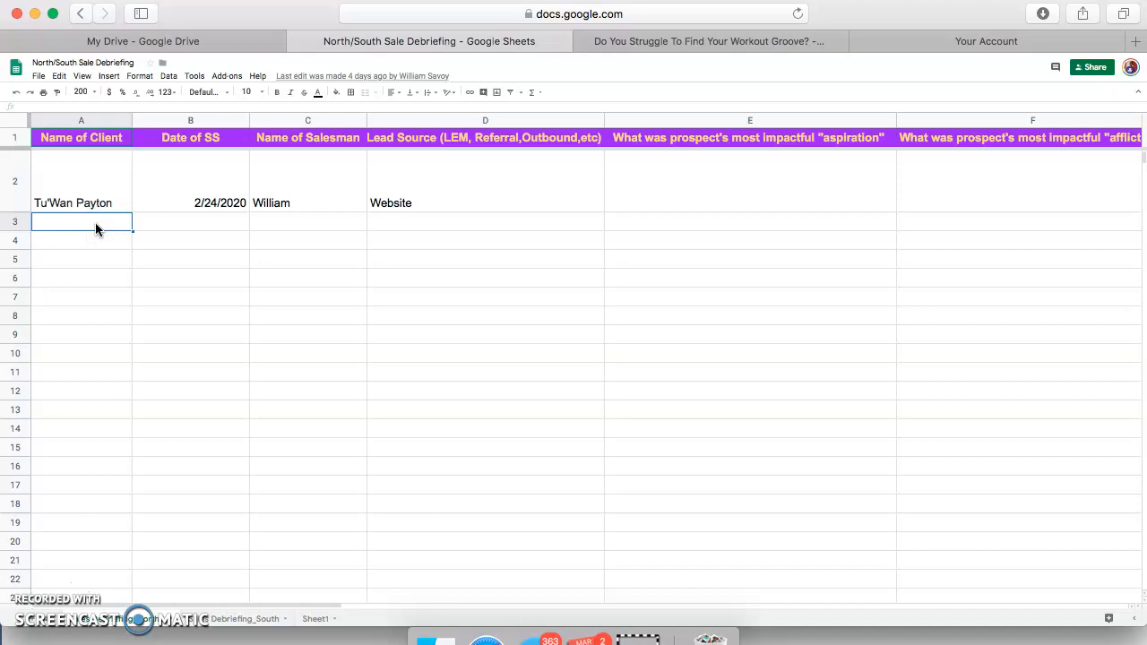
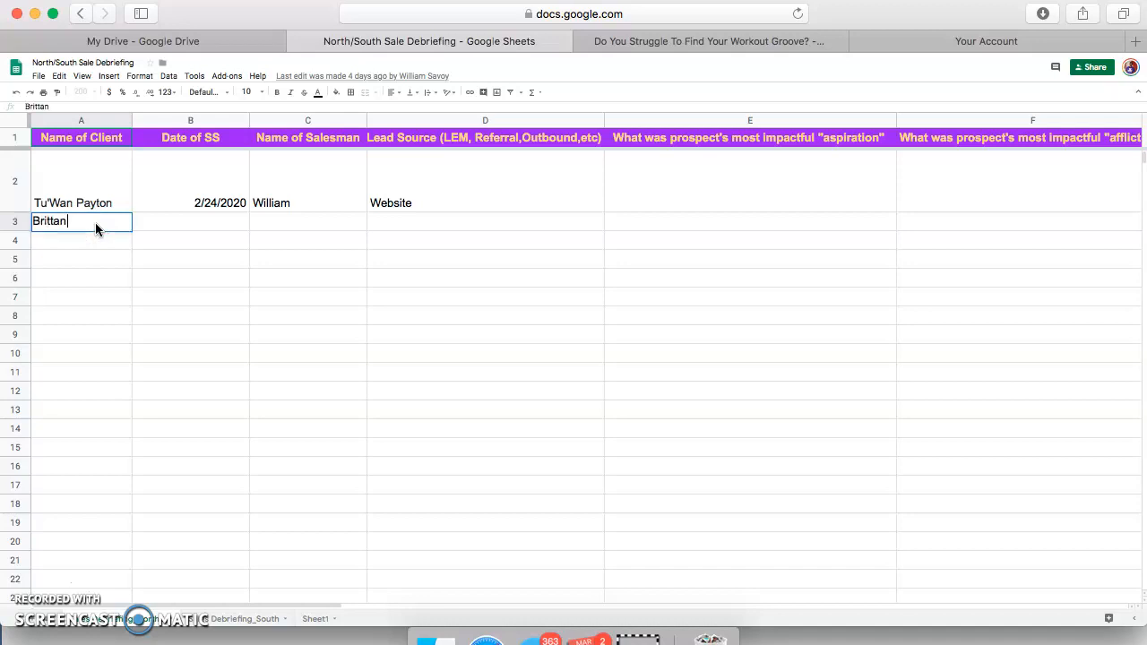
key(Tab)
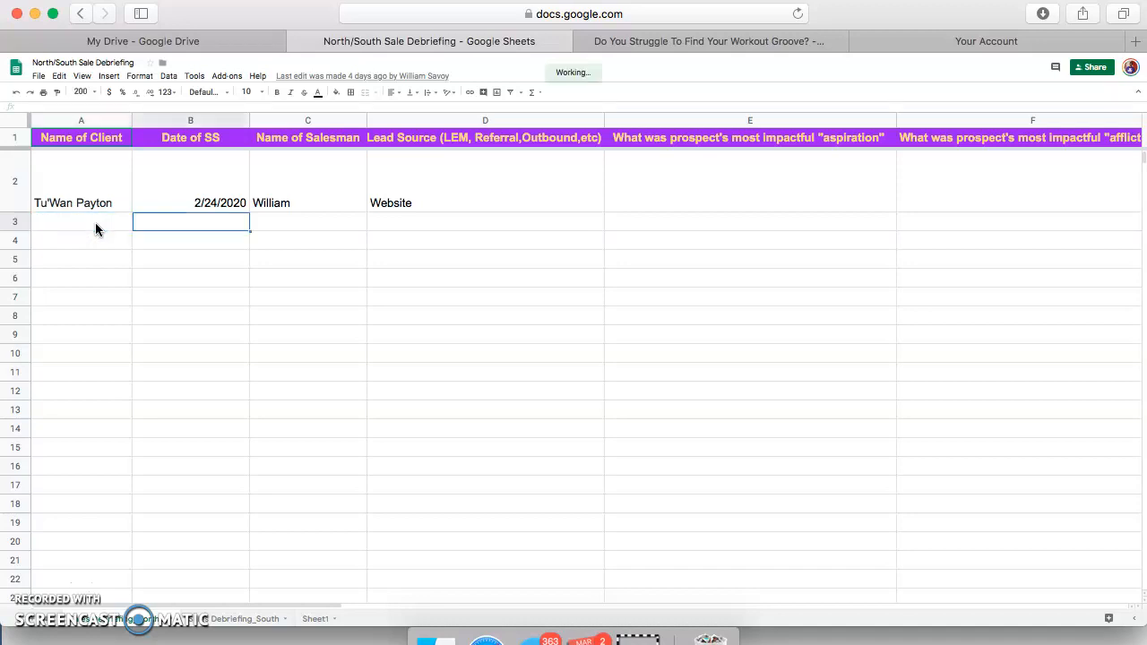
click(464, 359)
click(669, 386)
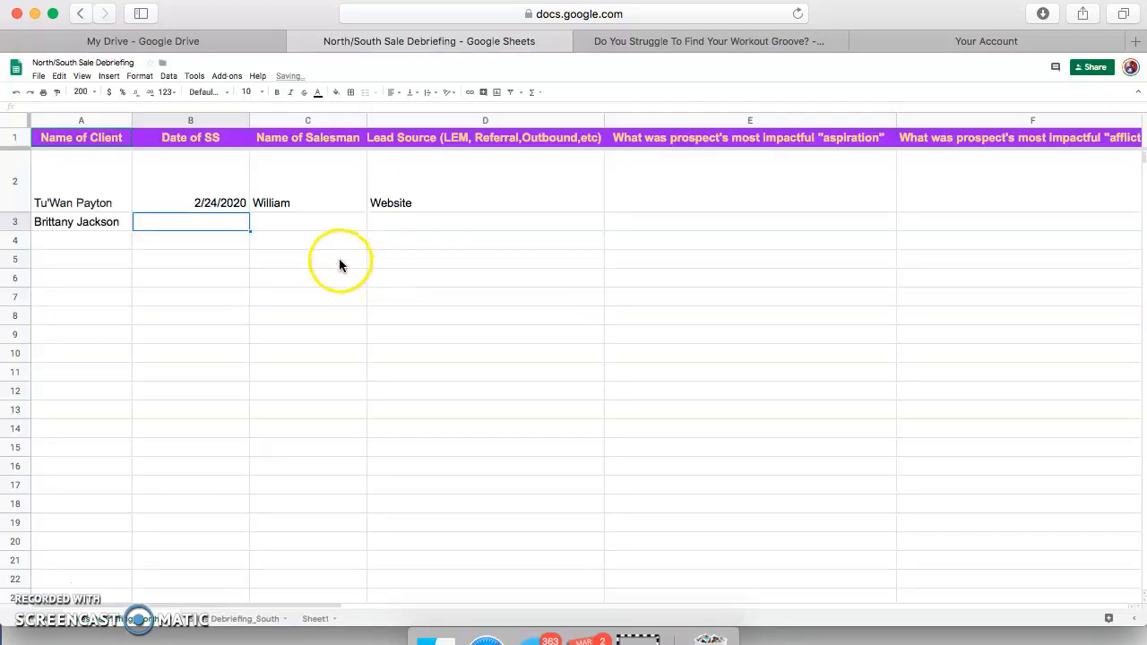
Fill B3 to D3 with date 3/1/2020, the salesman's name and lead source LEM
click(202, 223)
text(3/1/2020)
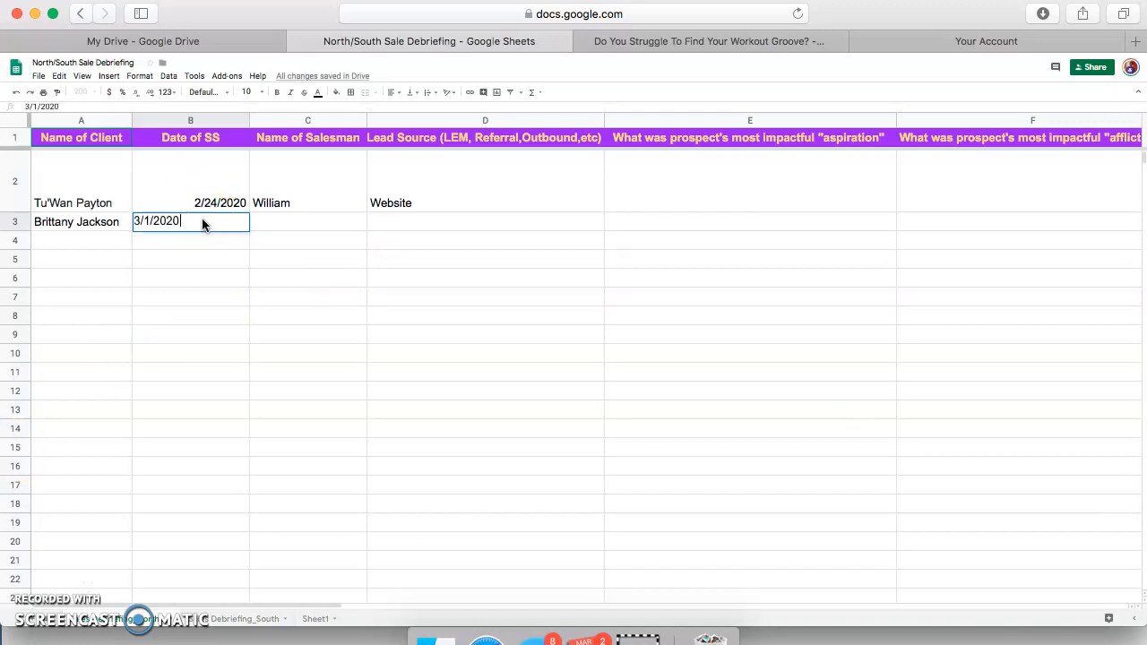
key(Tab)
text(William)
key(Tab)
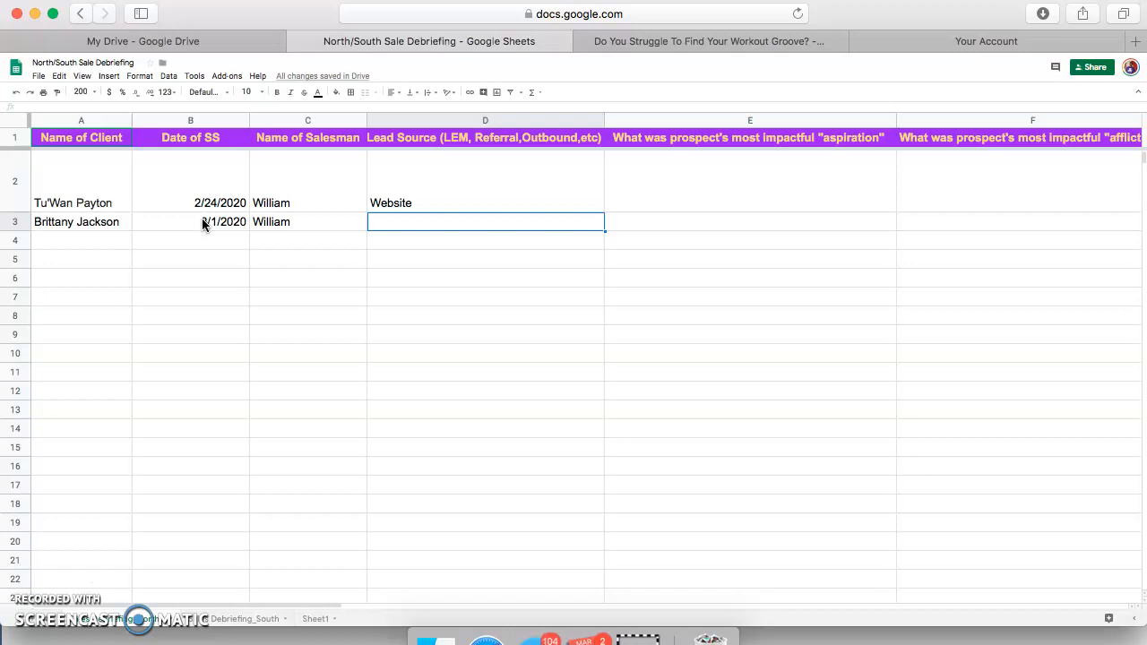
text(LEM)
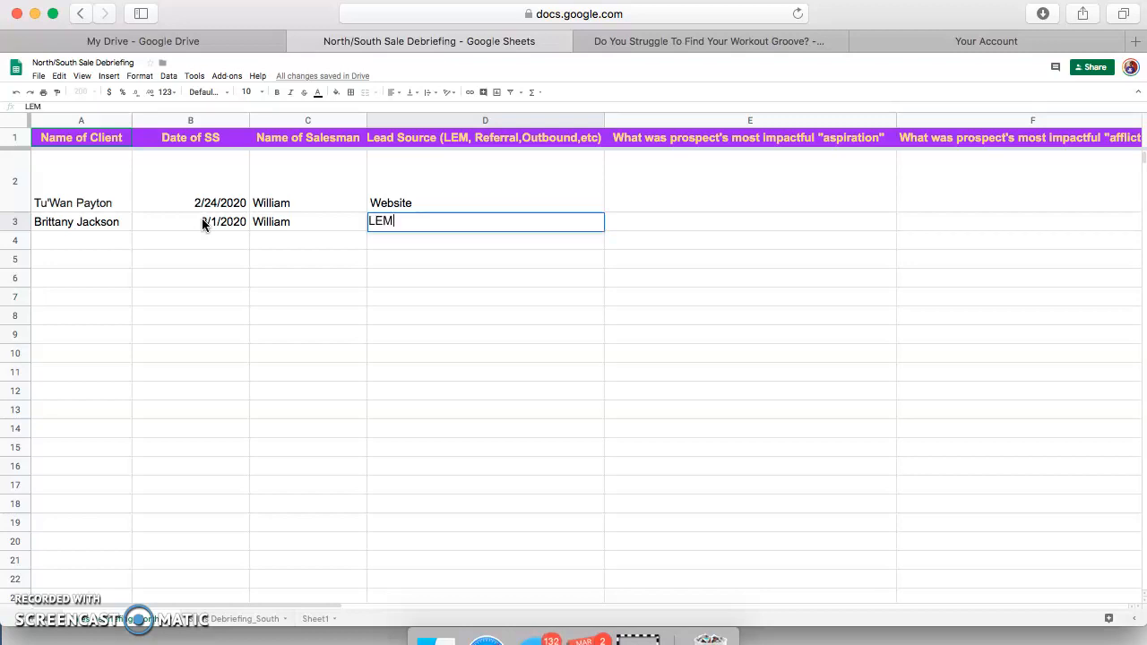
key(Tab)
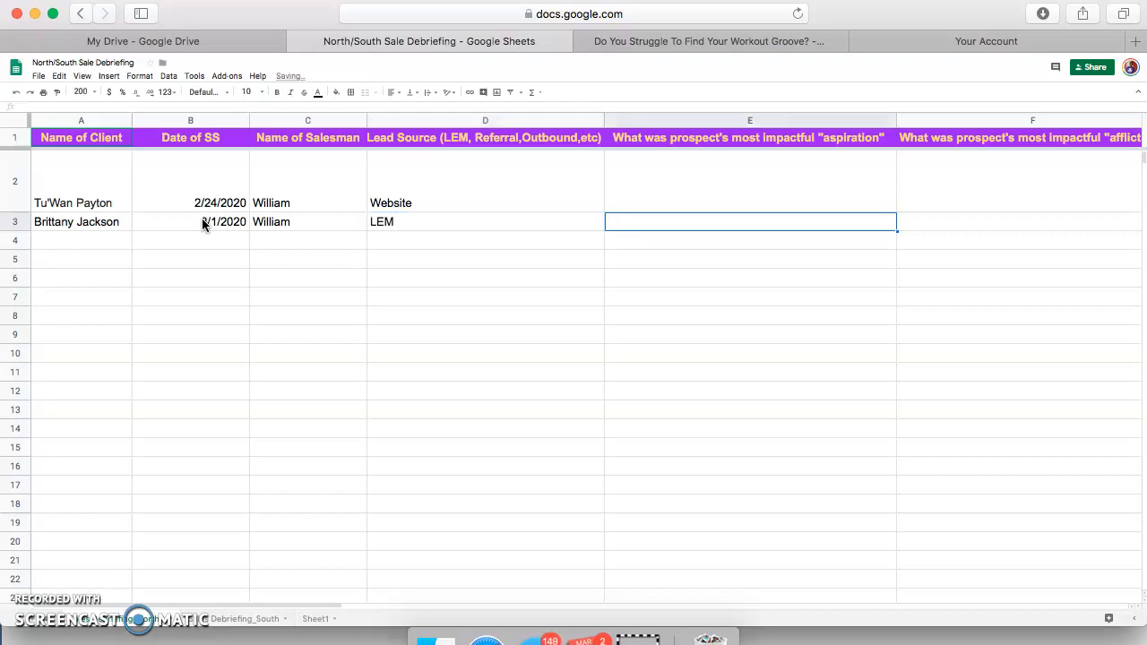
Enter 'Lose weight' in E3 and 'Super busy schedule.' in F3, fixing typos
text(L)
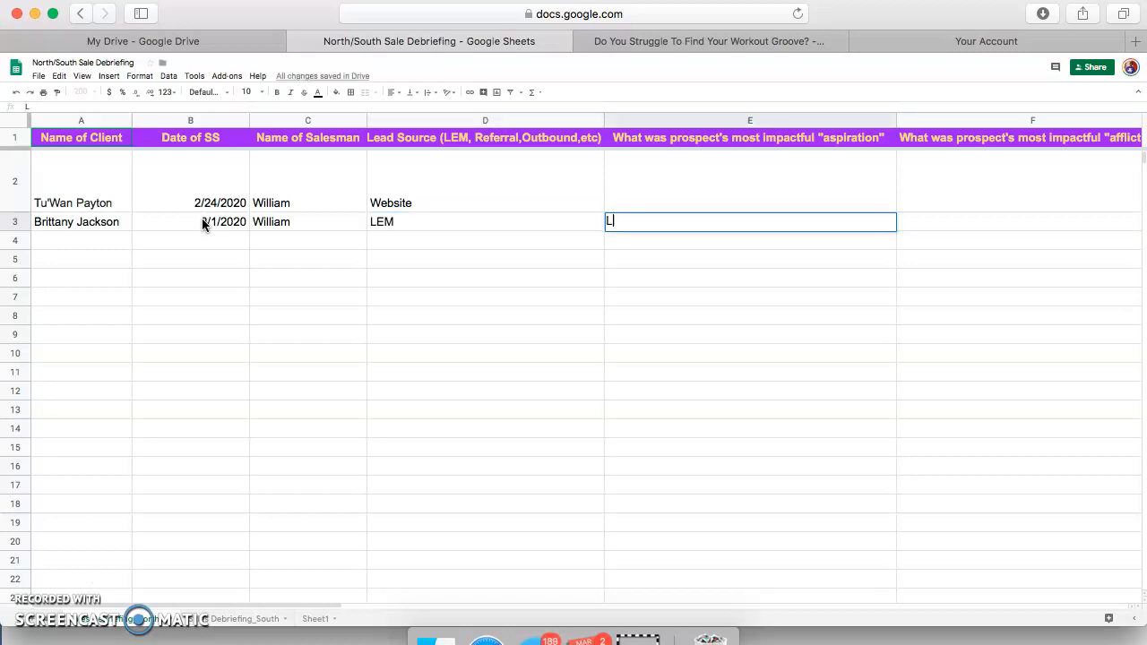
text(ose weight)
key(Tab)
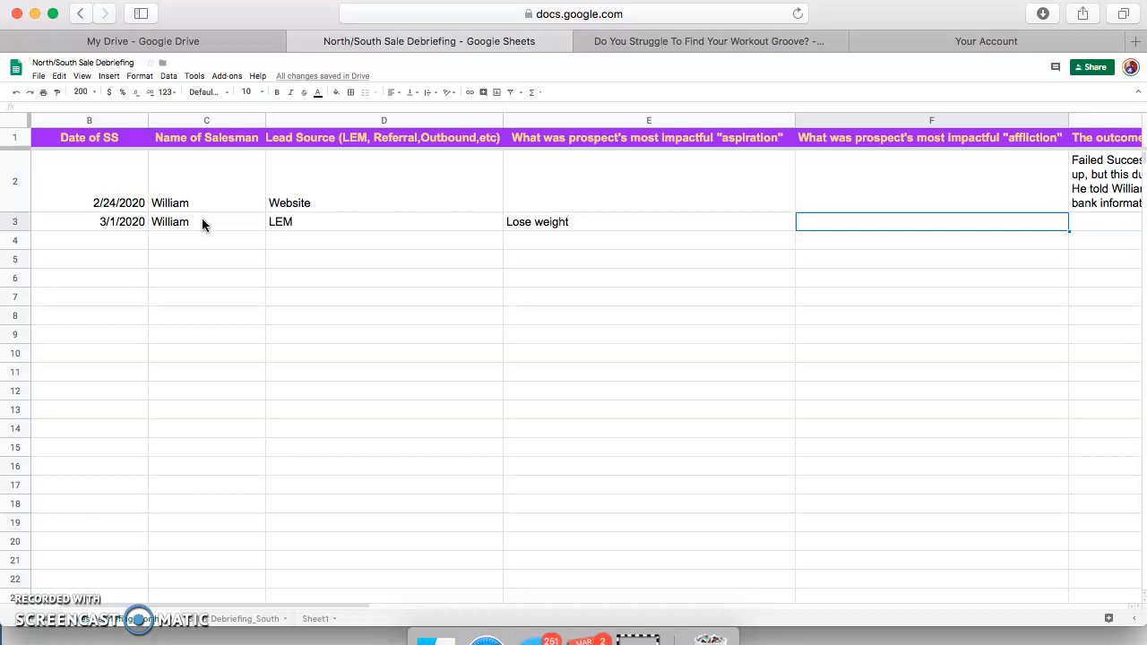
text(Super sche)
key(BackSpace)
key(BackSpace)
key(BackSpace)
key(BackSpace)
text(busyt s)
key(BackSpace)
key(BackSpace)
key(BackSpace)
text(schedule.)
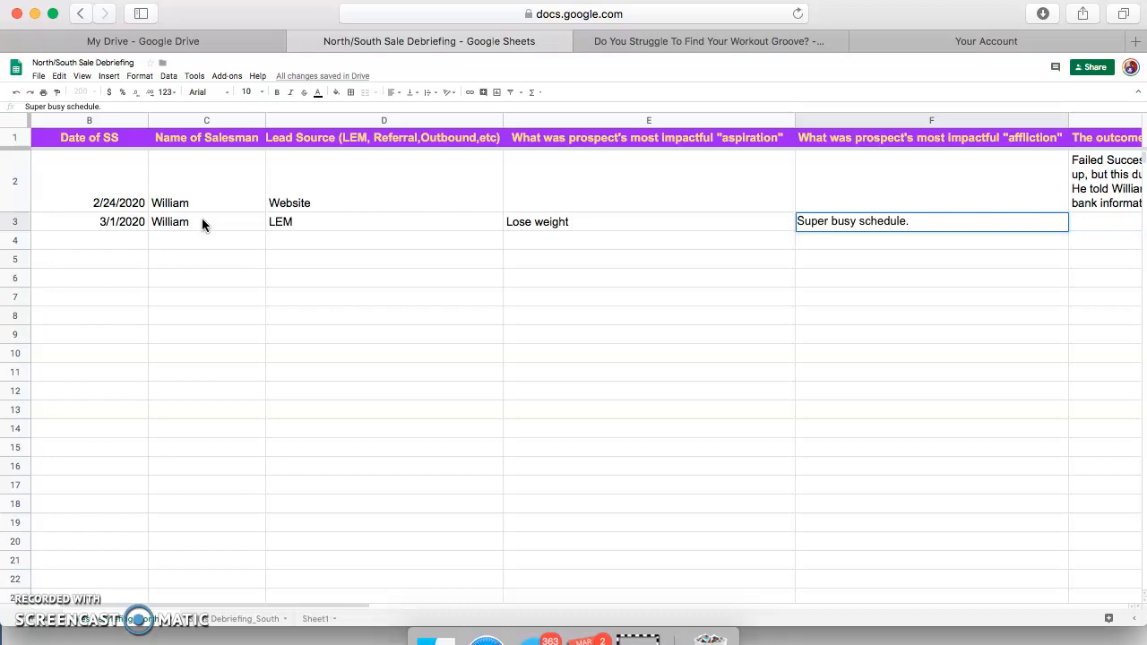
text(Money. Not sure where t)
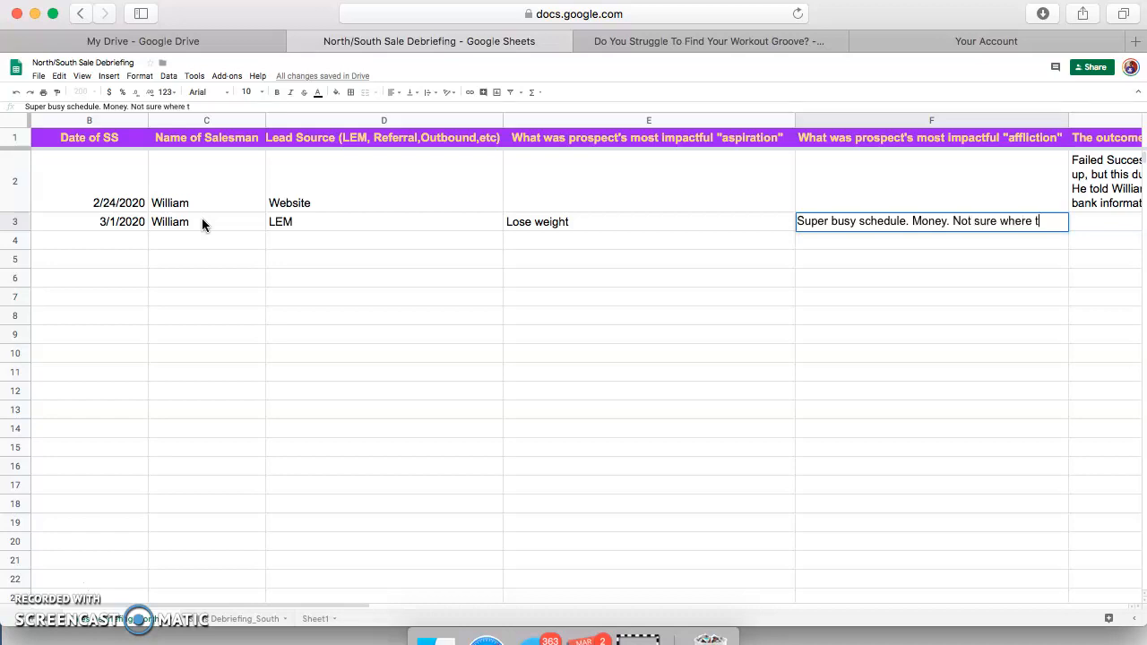
text(o workout)
key(BackSpace)
key(BackSpace)
key(BackSpace)
key(BackSpace)
key(BackSpace)
key(BackSpace)
key(BackSpace)
key(BackSpace)
key(BackSpace)
key(BackSpace)
key(BackSpace)
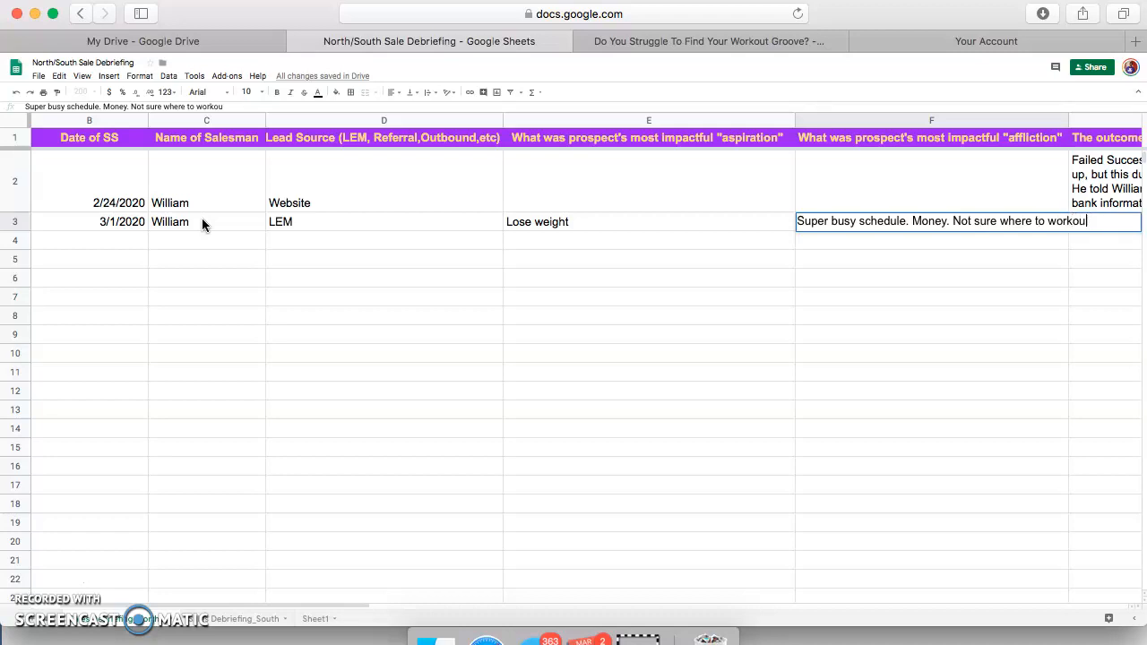
key(BackSpace)
key(BackSpace)
key(BackSpace)
key(BackSpace)
key(BackSpace)
key(BackSpace)
key(BackSpace)
key(BackSpace)
key(BackSpace)
key(BackSpace)
key(BackSpace)
key(BackSpace)
key(BackSpace)
key(BackSpace)
key(BackSpace)
key(BackSpace)
key(BackSpace)
key(BackSpace)
key(BackSpace)
key(BackSpace)
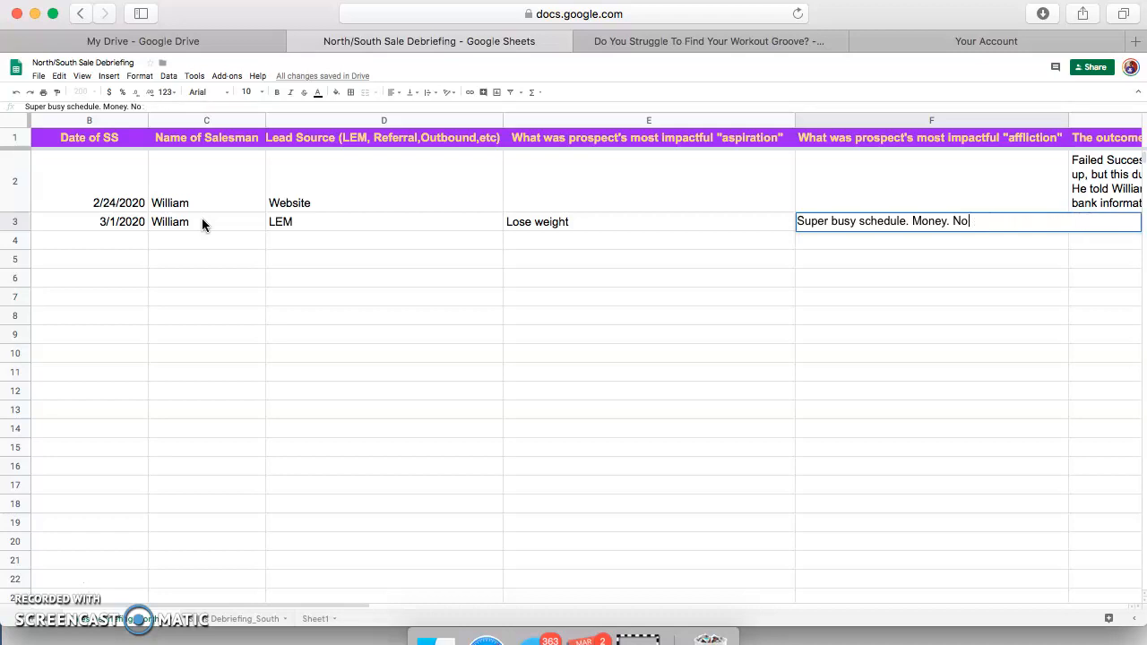
key(Tab)
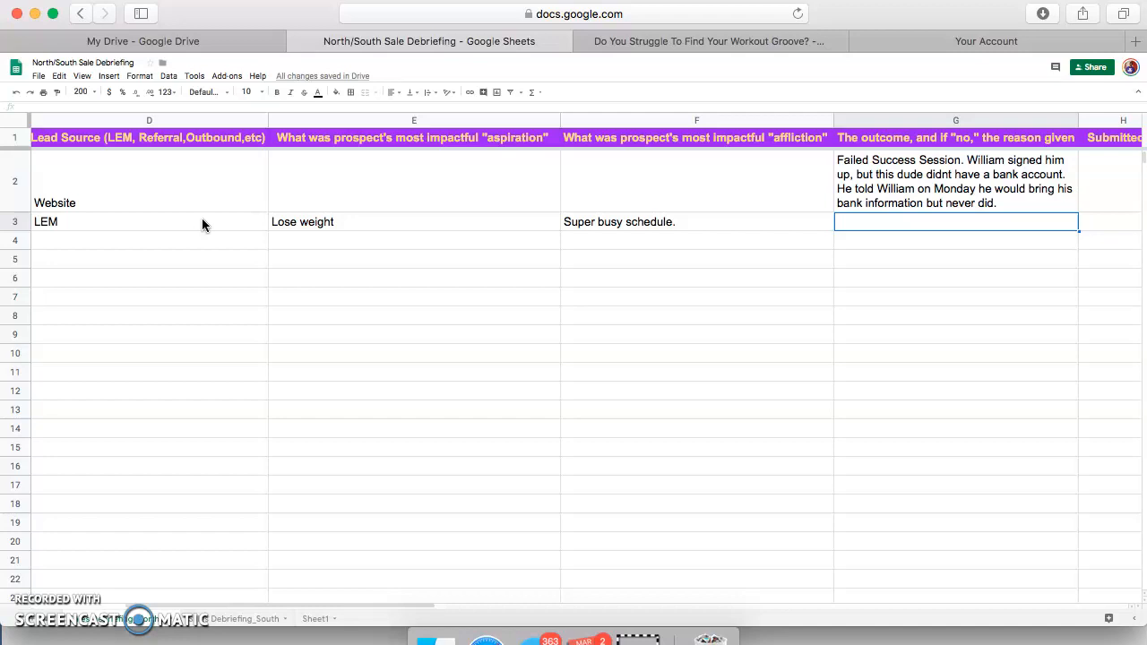
Type 'had to think about it and needed to talk to husband' into G3, fixing typos
text(C)
key(BackSpace)
text(had t)
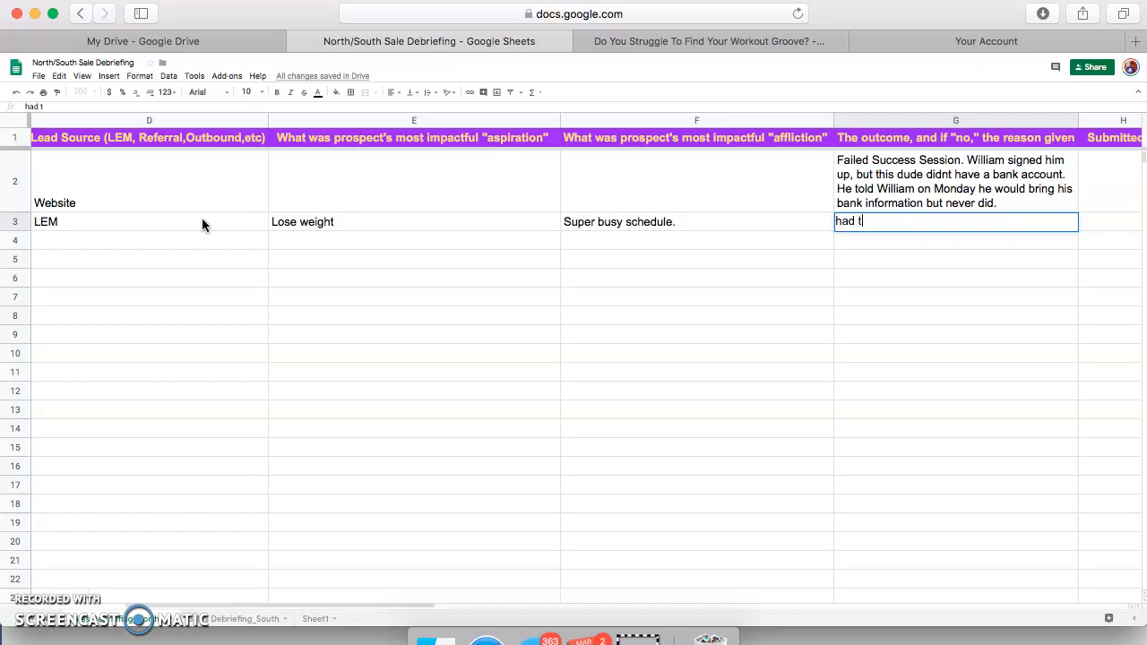
text(o think about it.)
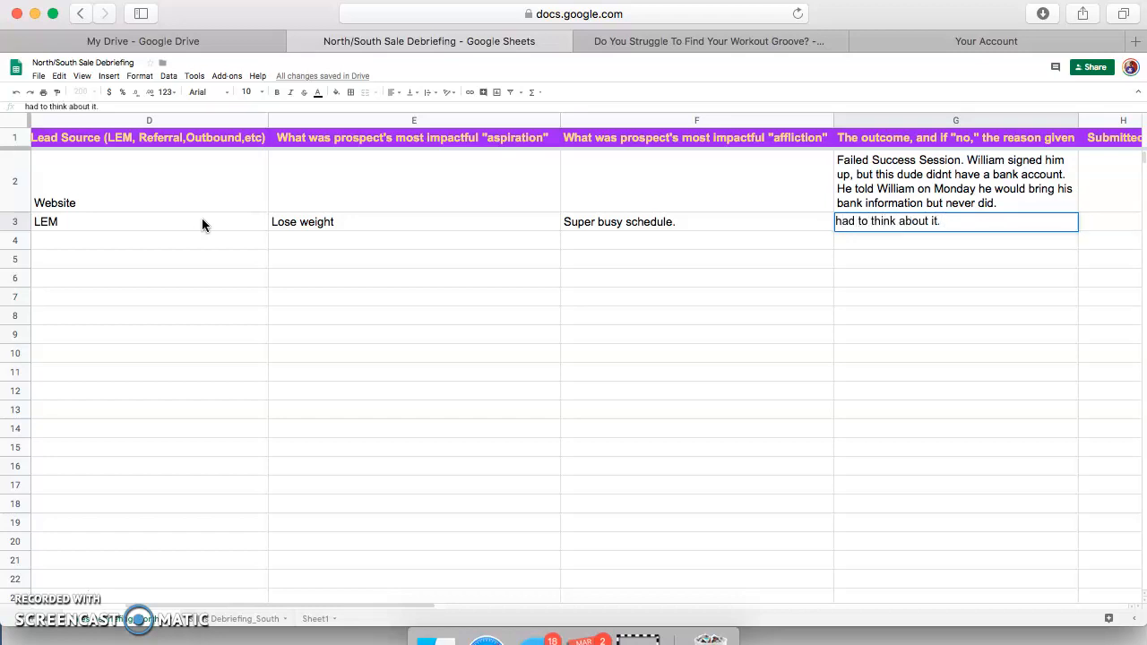
key(BackSpace)
key(BackSpace)
text(and needed to talk to )
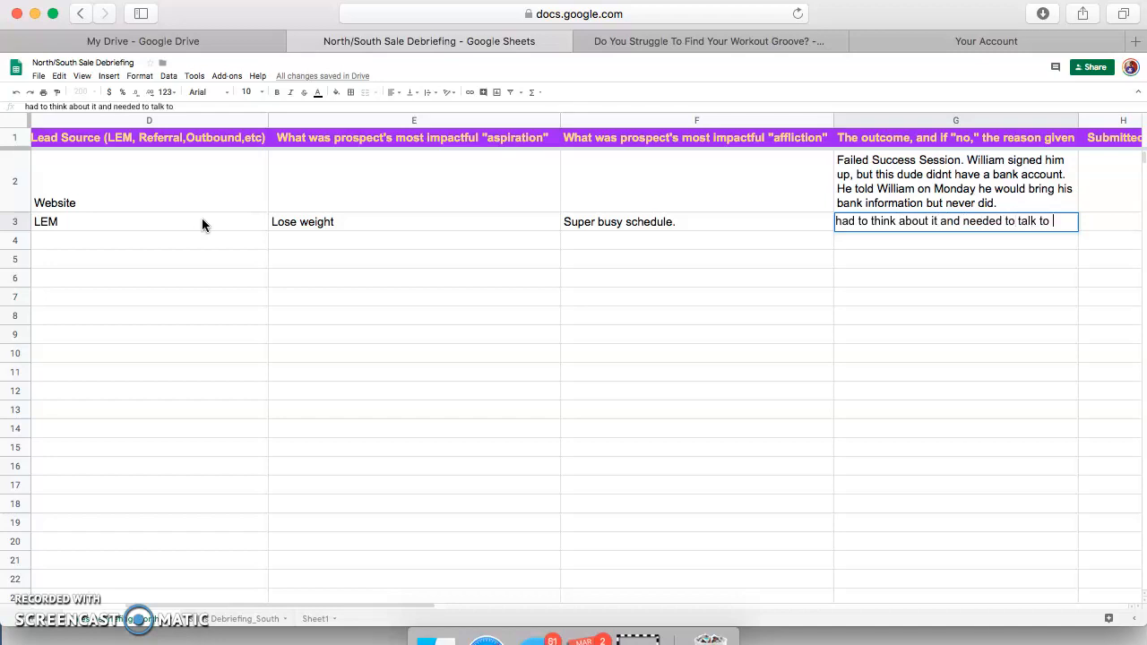
text(husnad)
key(BackSpace)
key(BackSpace)
key(BackSpace)
key(BackSpace)
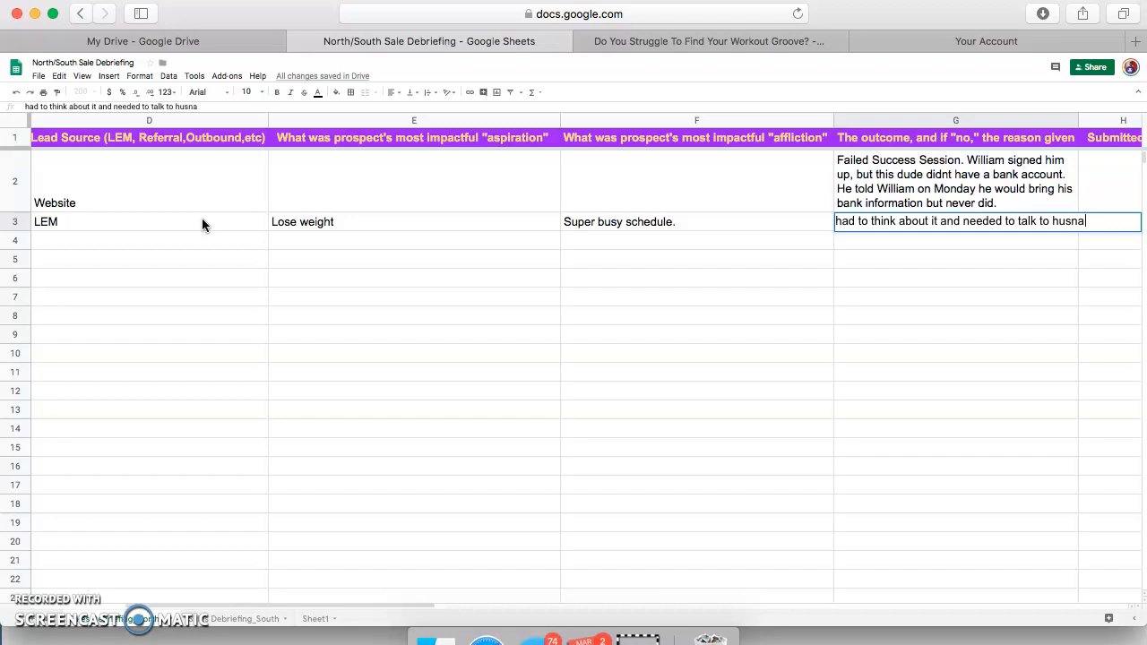
text(band)
click(383, 327)
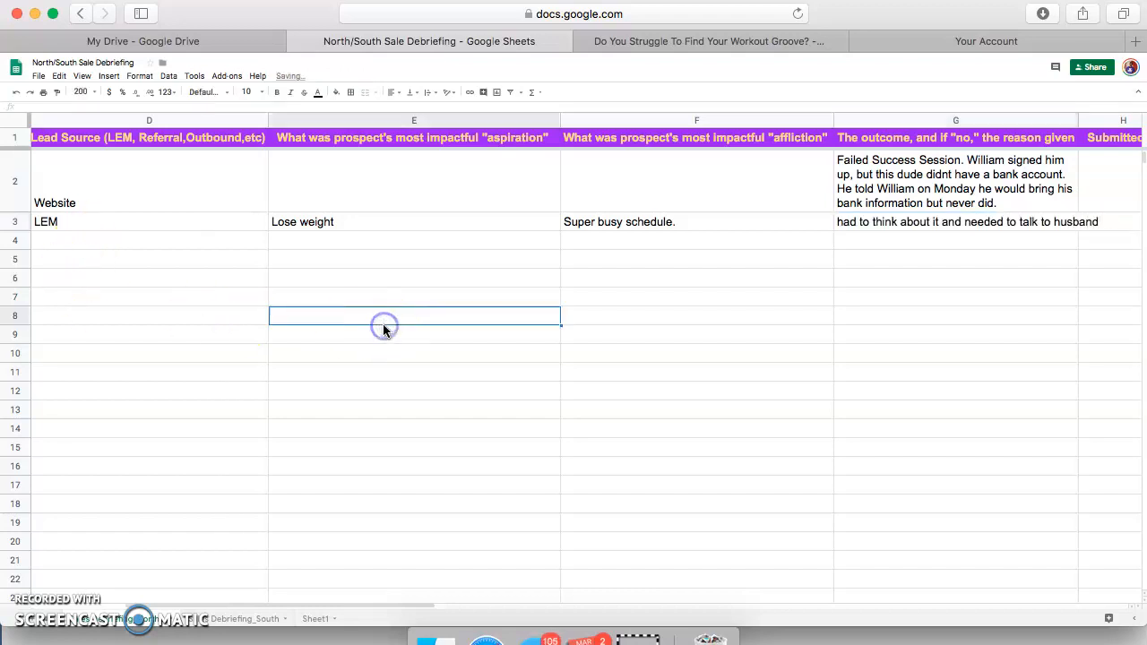
click(372, 320)
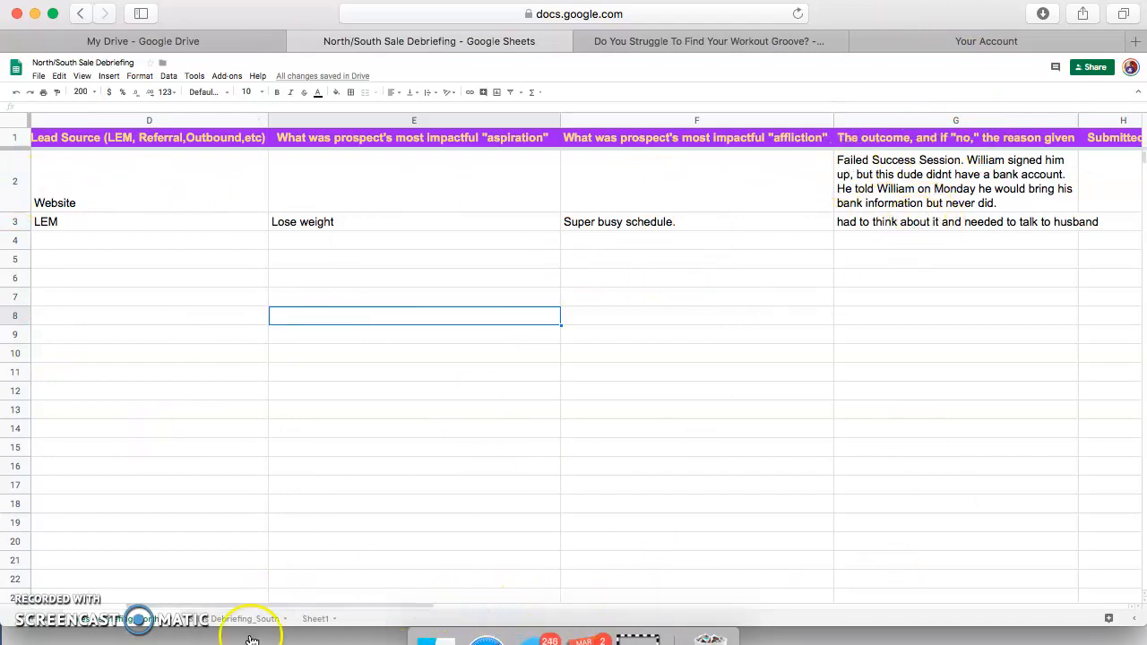
drag(299, 607, 215, 595)
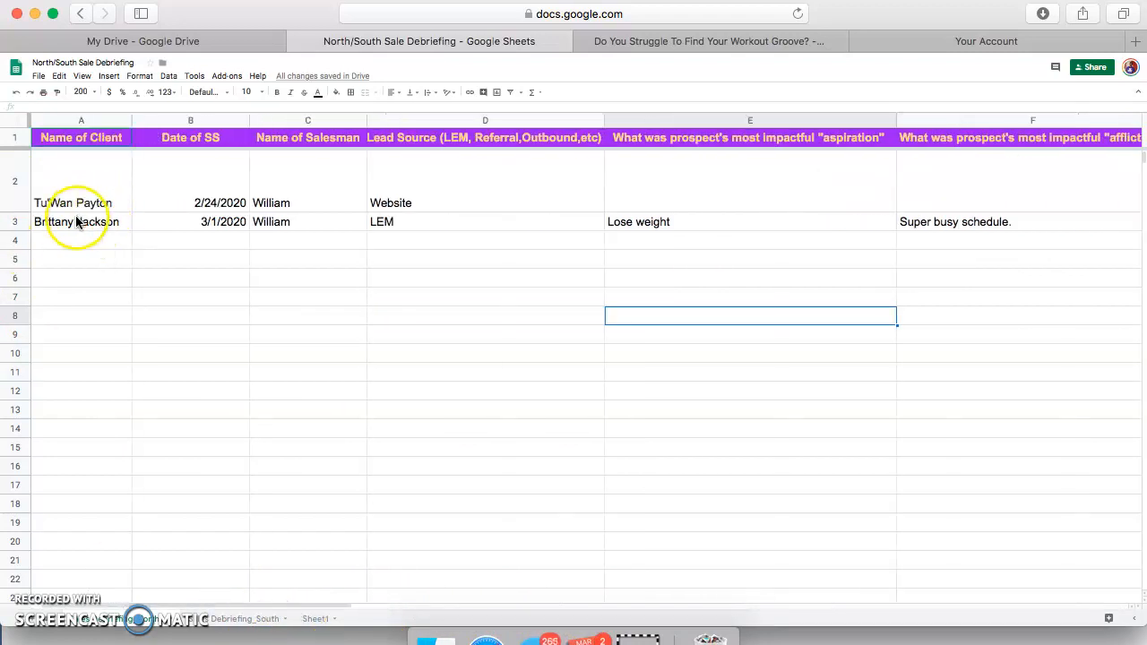
click(103, 221)
click(165, 224)
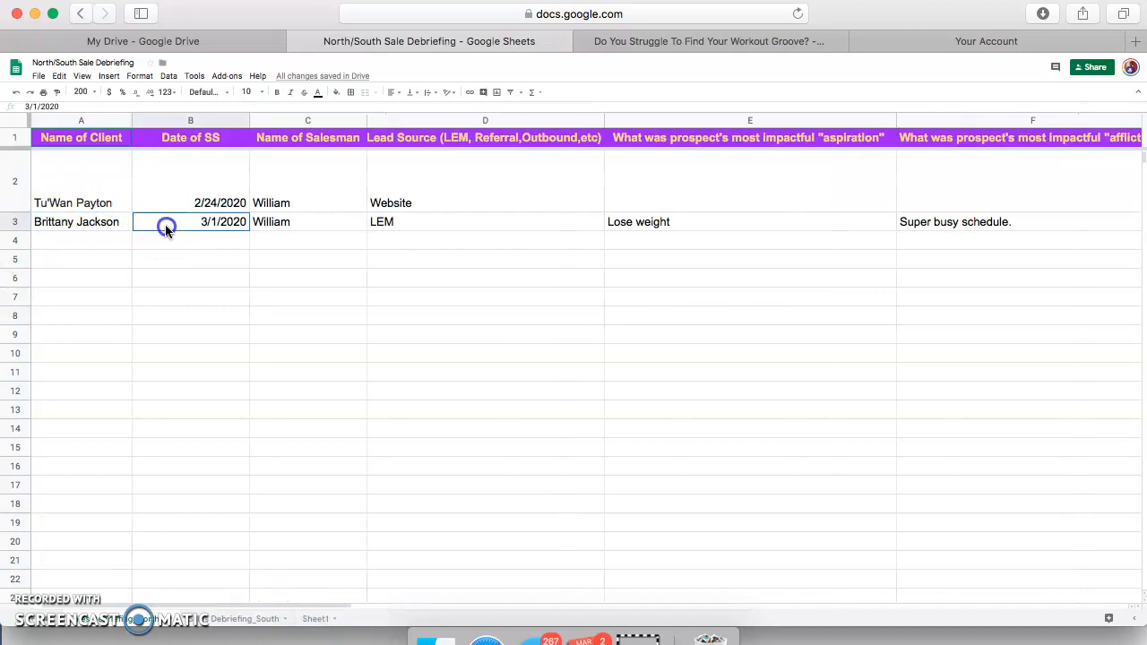
click(303, 226)
click(395, 231)
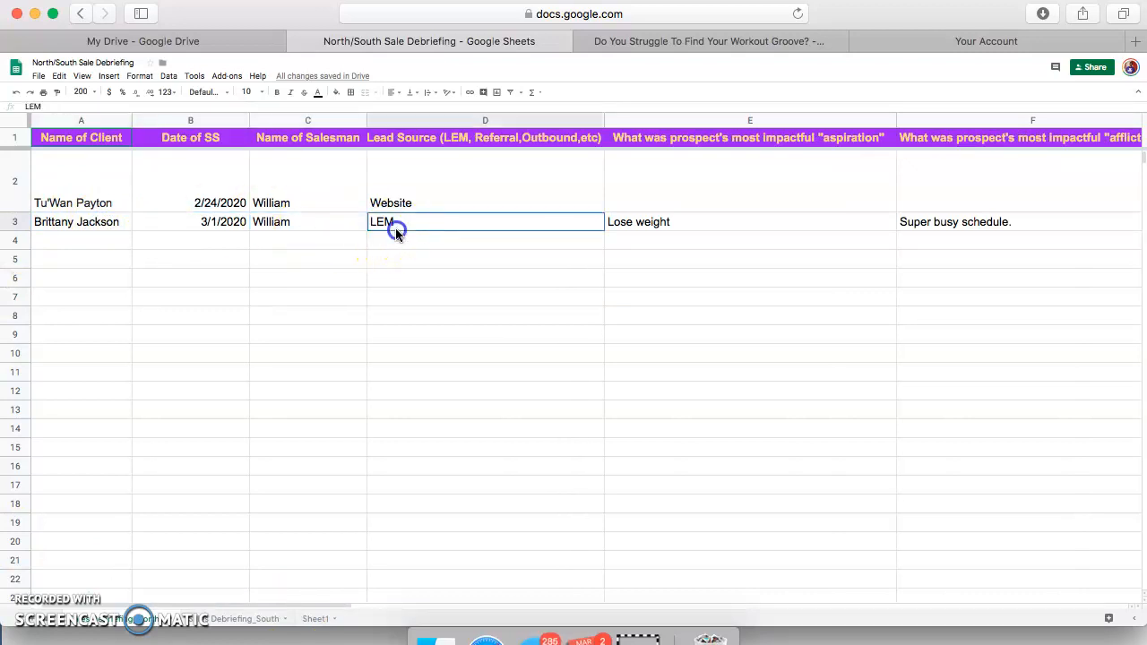
key(Tab)
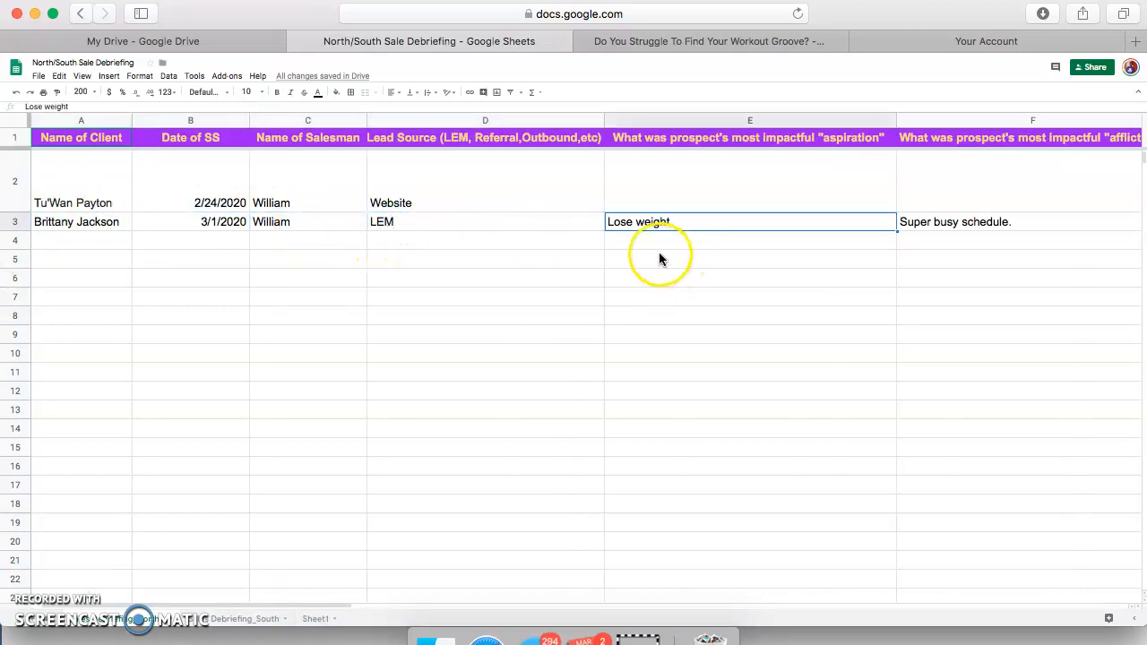
key(Tab)
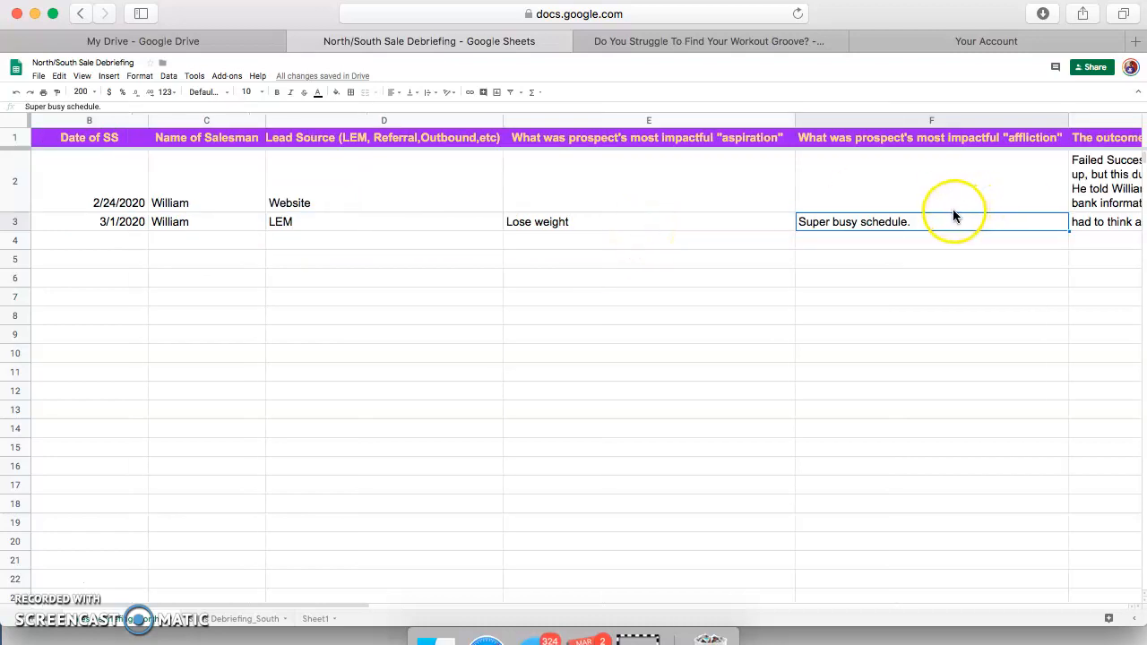
key(Tab)
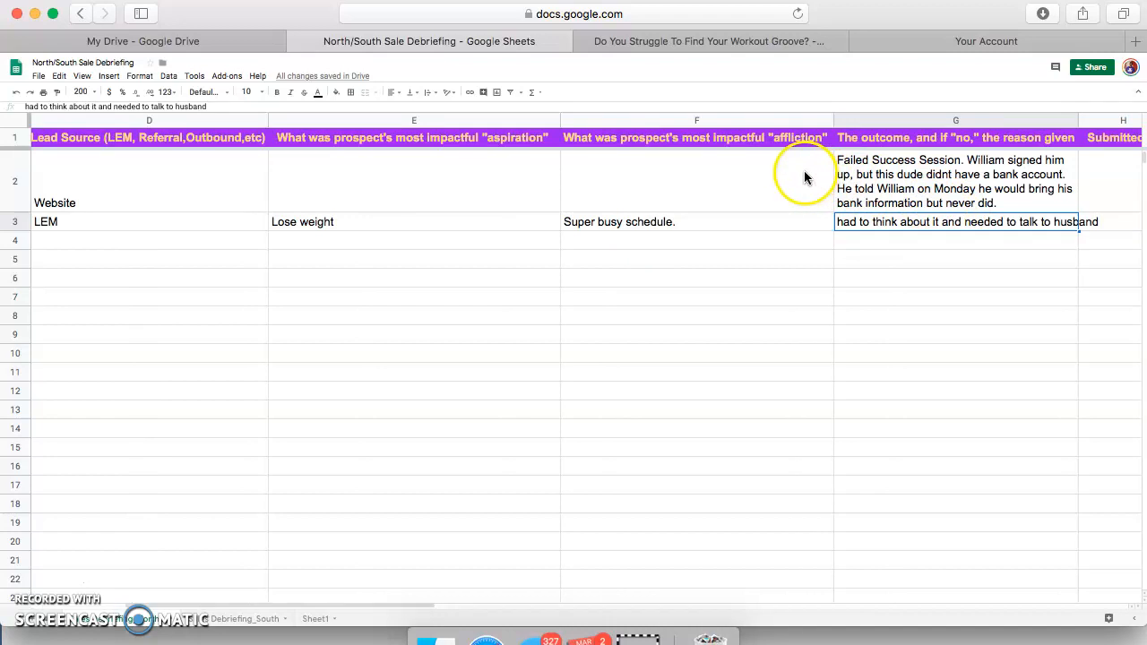